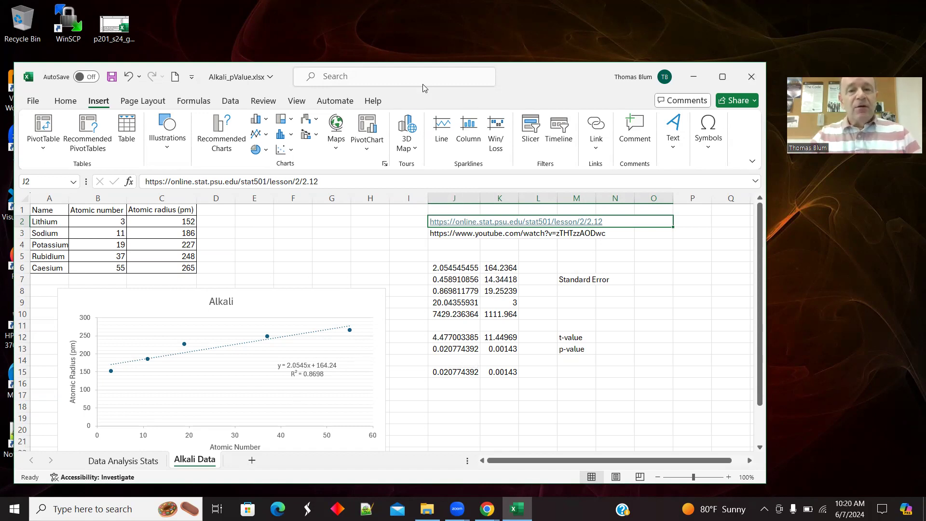
Check the Excel add-ins list for the Analysis ToolPak, leaving the options unchanged
{"action": "left_click_drag", "start_coordinate": [553, 70], "coordinate": [568, 65]}
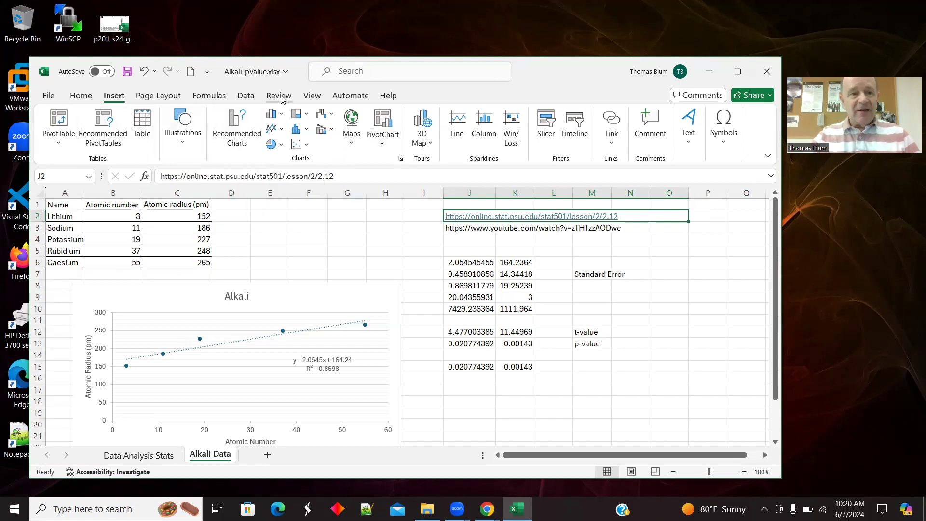
{"action": "left_click", "coordinate": [246, 95]}
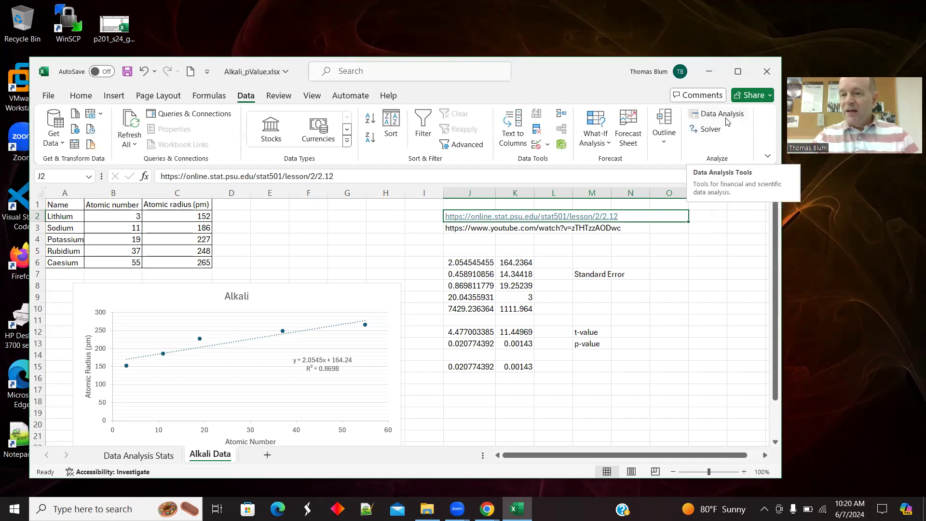
{"action": "left_click", "coordinate": [48, 96]}
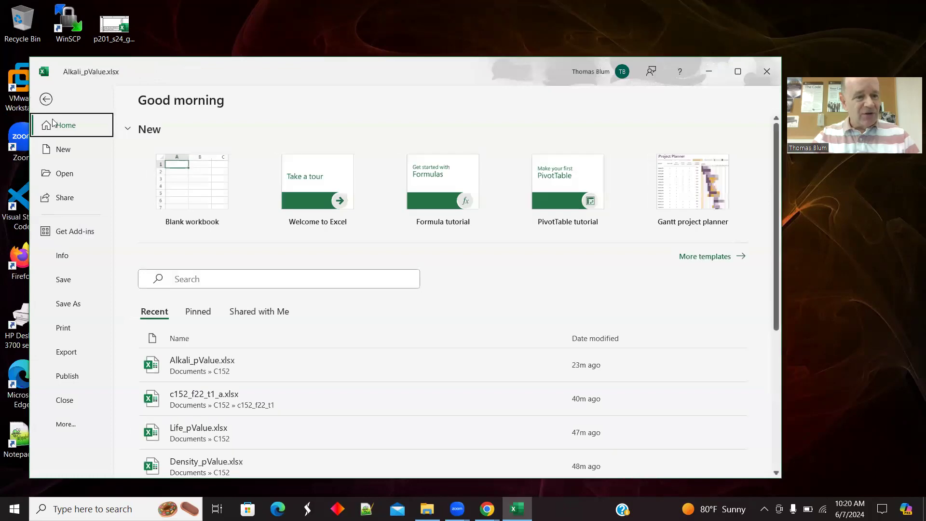
{"action": "left_click", "coordinate": [66, 427]}
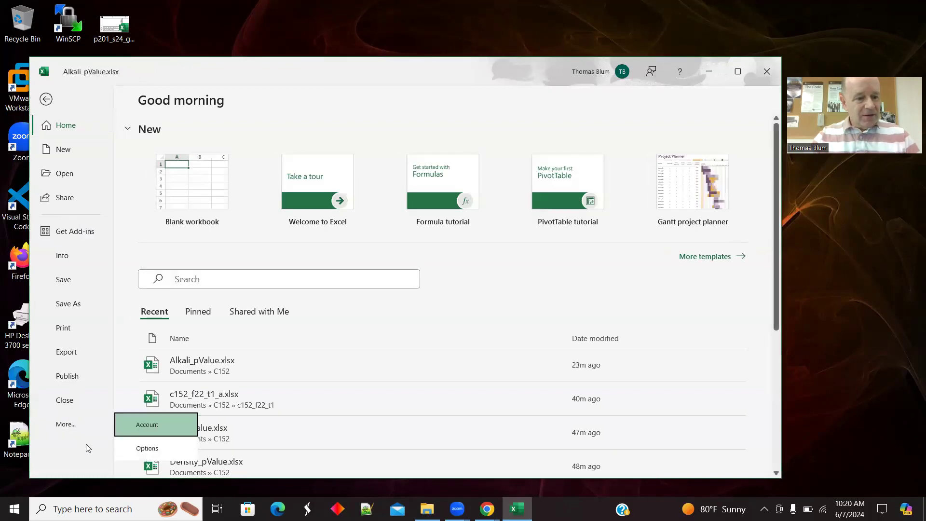
{"action": "left_click", "coordinate": [155, 450]}
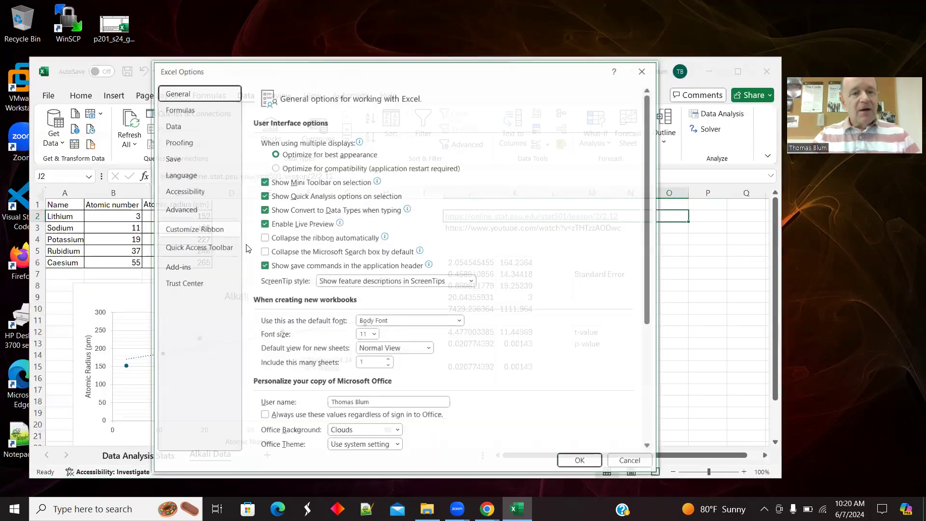
{"action": "left_click", "coordinate": [179, 268]}
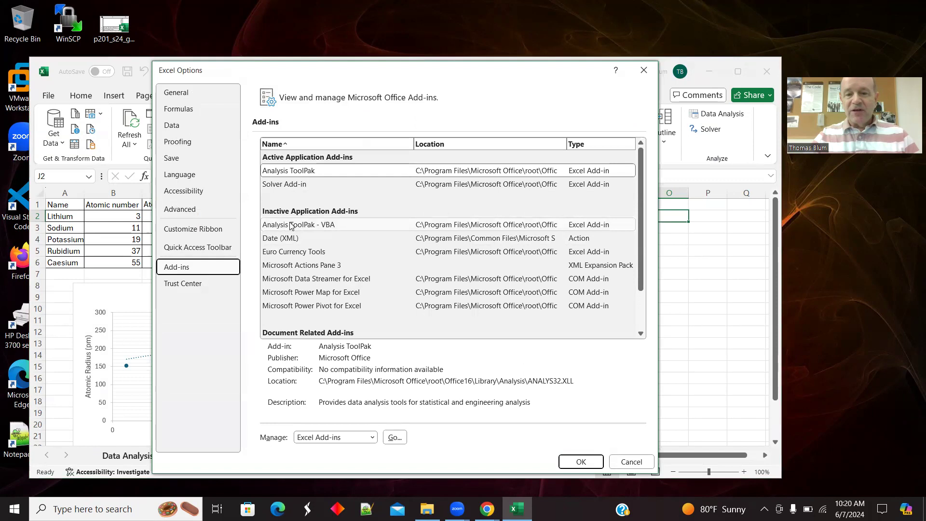
{"action": "left_click", "coordinate": [644, 71]}
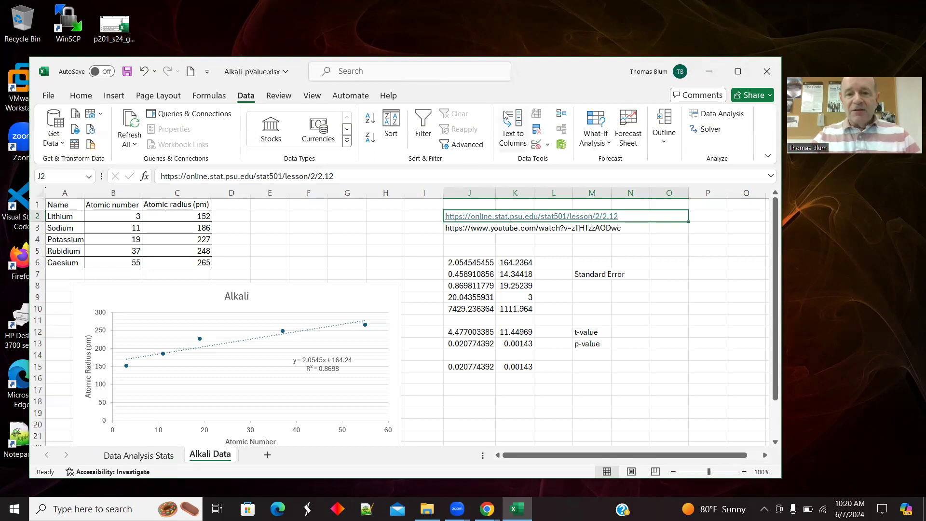
View the input settings of the Regression tool in Data Analysis, then close it without running the analysis
{"action": "left_click", "coordinate": [81, 96]}
{"action": "left_click", "coordinate": [245, 95]}
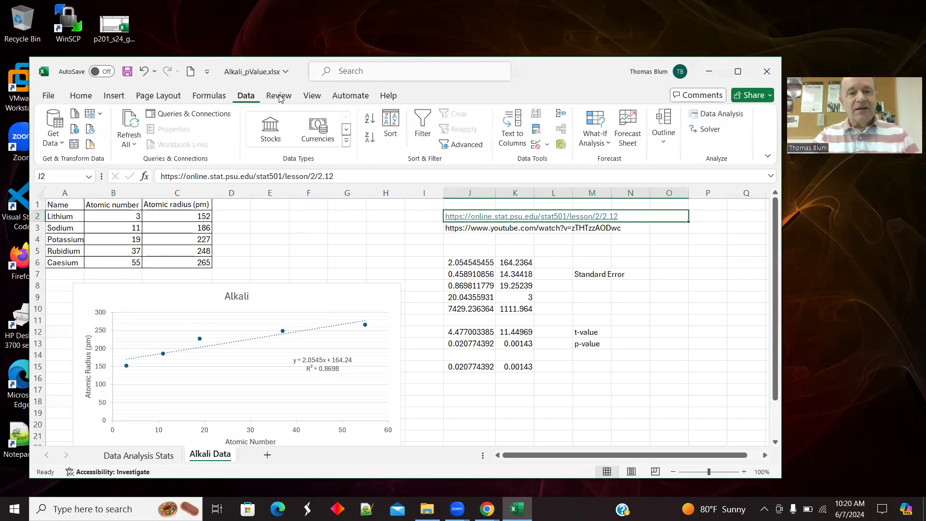
{"action": "left_click", "coordinate": [709, 116]}
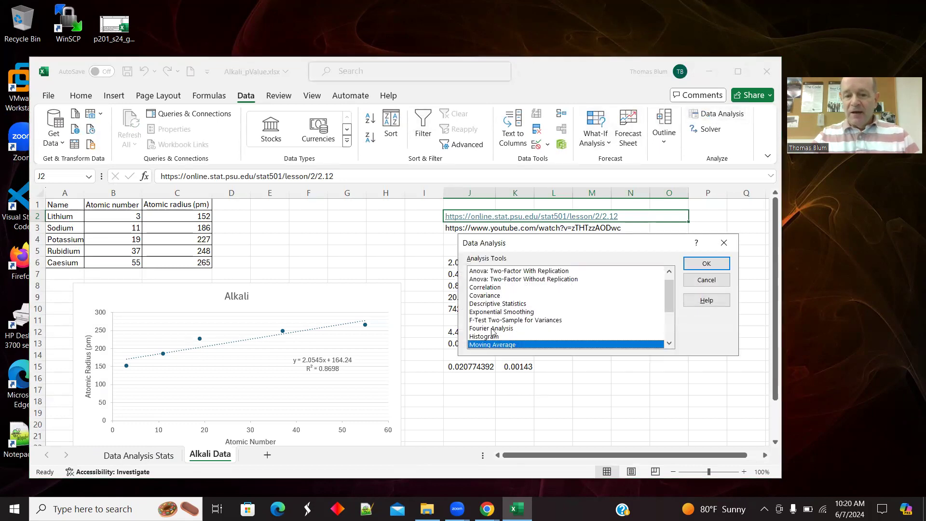
{"action": "left_click_drag", "start_coordinate": [671, 299], "coordinate": [671, 318]}
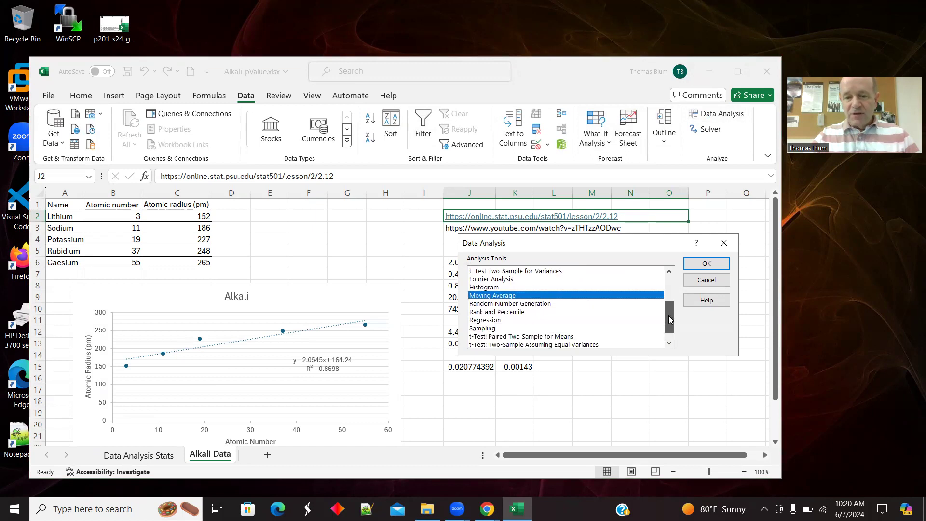
{"action": "left_click", "coordinate": [499, 323]}
{"action": "left_click", "coordinate": [705, 264]}
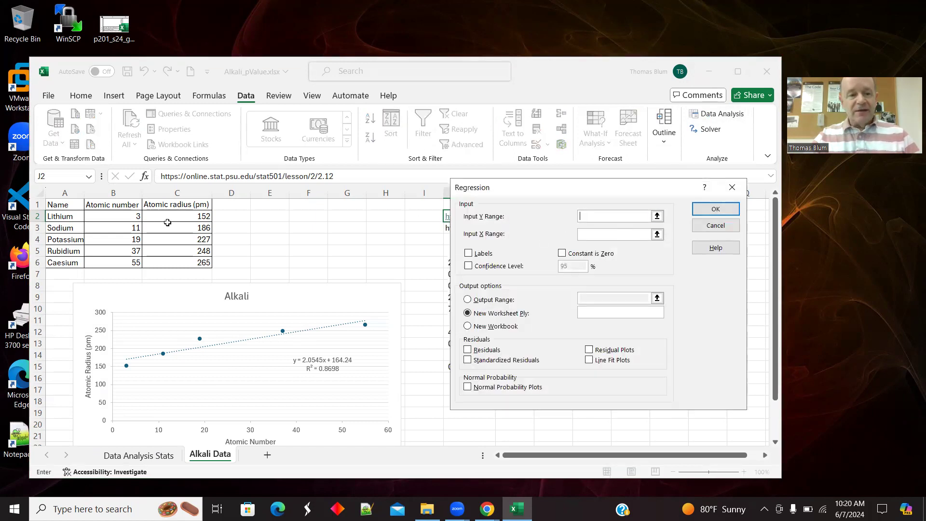
{"action": "left_click", "coordinate": [731, 187]}
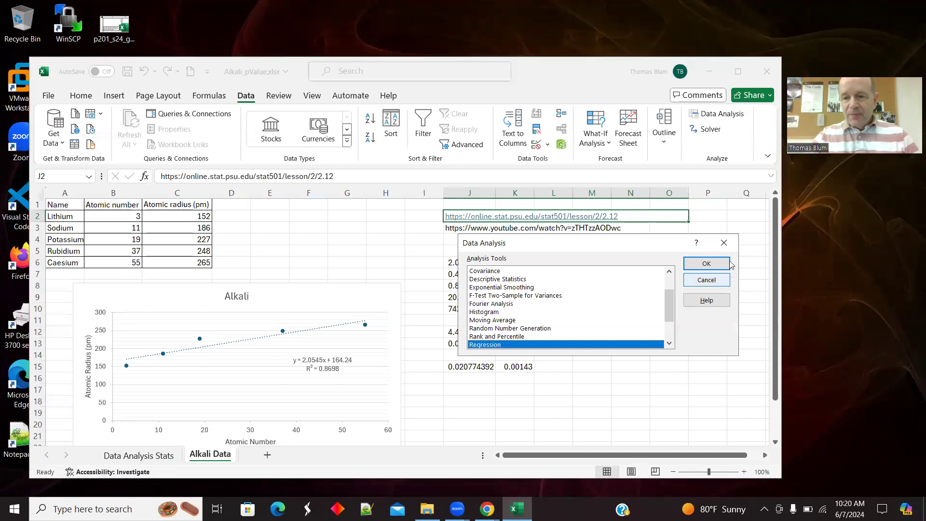
{"action": "left_click", "coordinate": [724, 243]}
Examine the P-value column E16:E18 on the Data Analysis Stats sheet and compare it with the Alkali Data sheet
{"action": "left_click", "coordinate": [139, 455]}
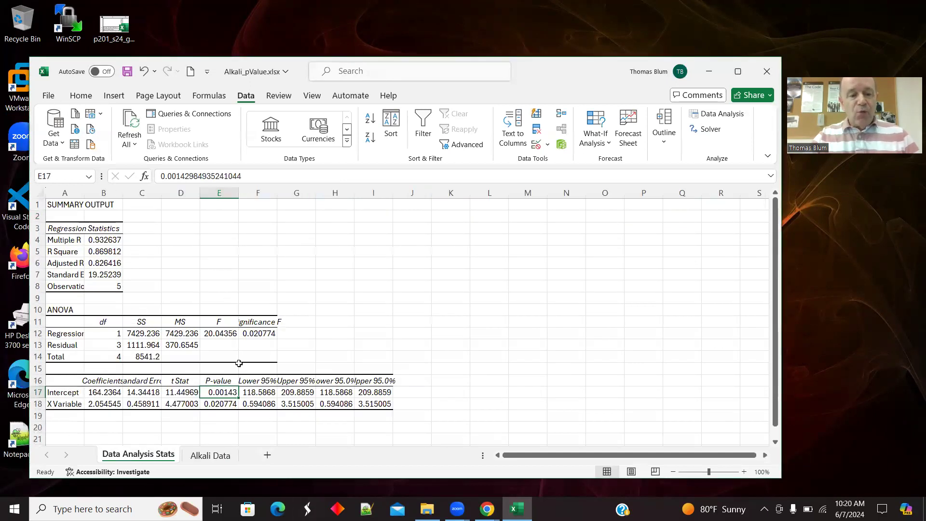
{"action": "left_click_drag", "start_coordinate": [218, 379], "coordinate": [219, 401]}
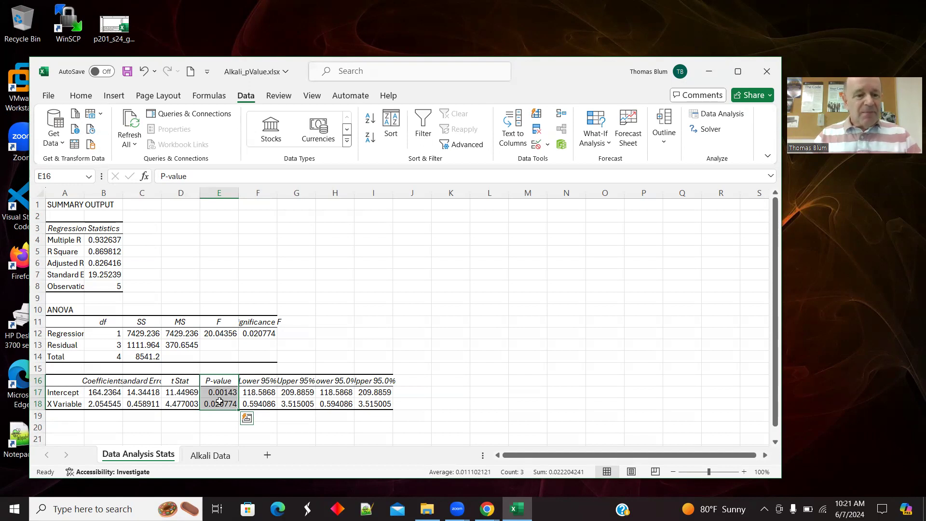
{"action": "left_click", "coordinate": [210, 455]}
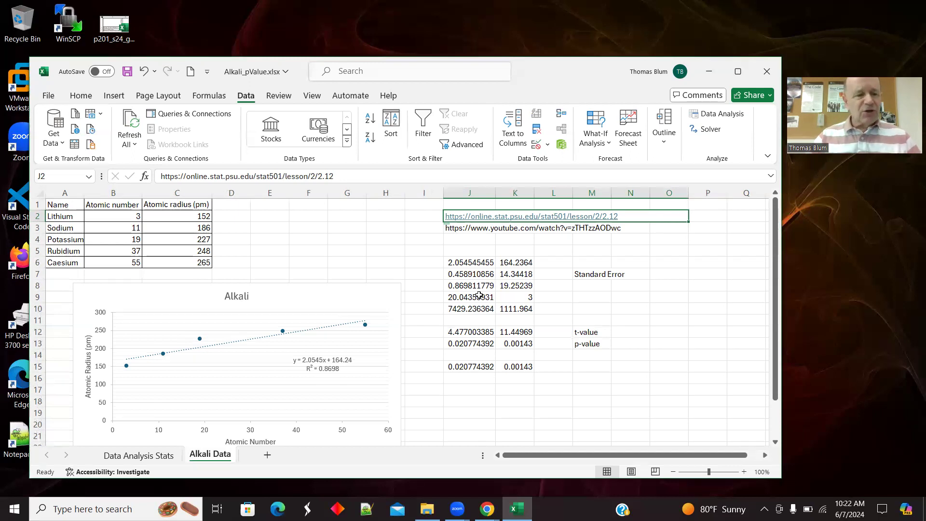
{"action": "left_click", "coordinate": [167, 457]}
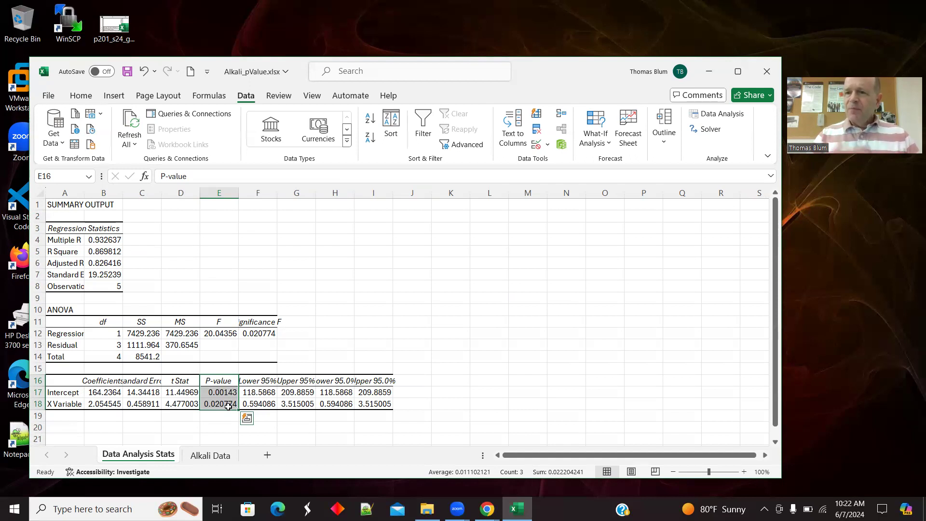
{"action": "left_click", "coordinate": [210, 455]}
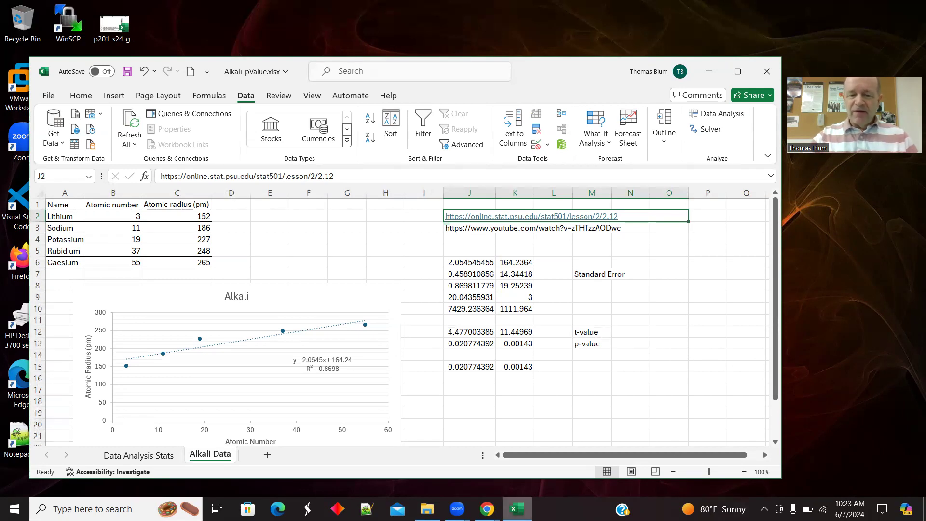
Switch to the online Alkali workbook in Chrome, look over its regression statistics and chart, and return to the desktop workbook
{"action": "mouse_move", "coordinate": [487, 509]}
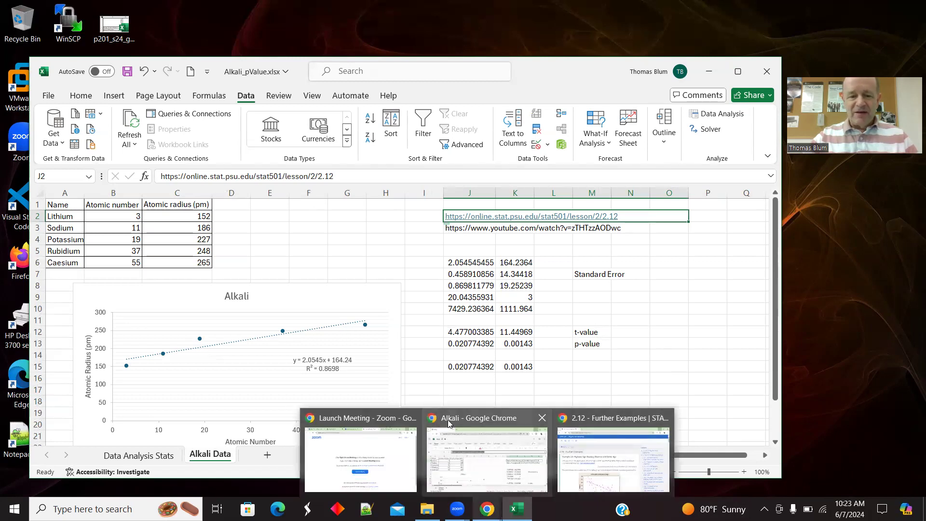
{"action": "left_click", "coordinate": [494, 418]}
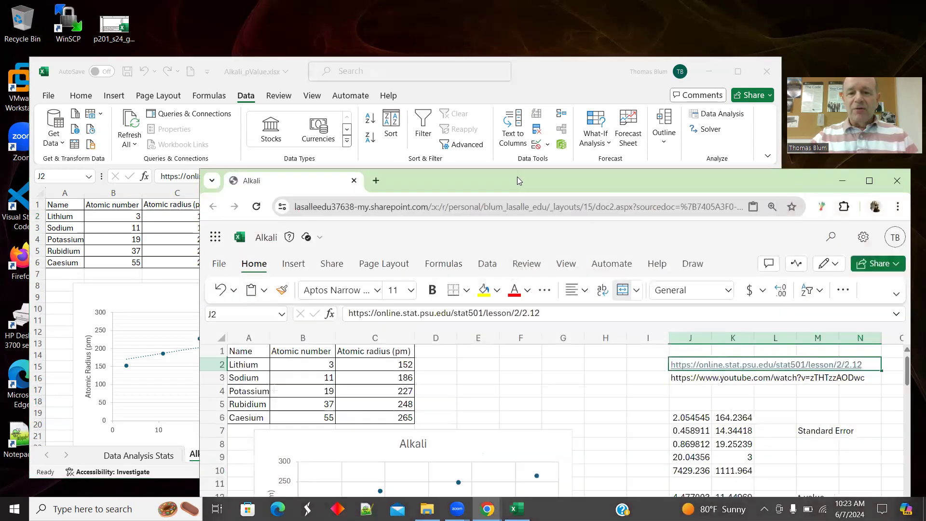
{"action": "left_click_drag", "start_coordinate": [513, 177], "coordinate": [424, 77]}
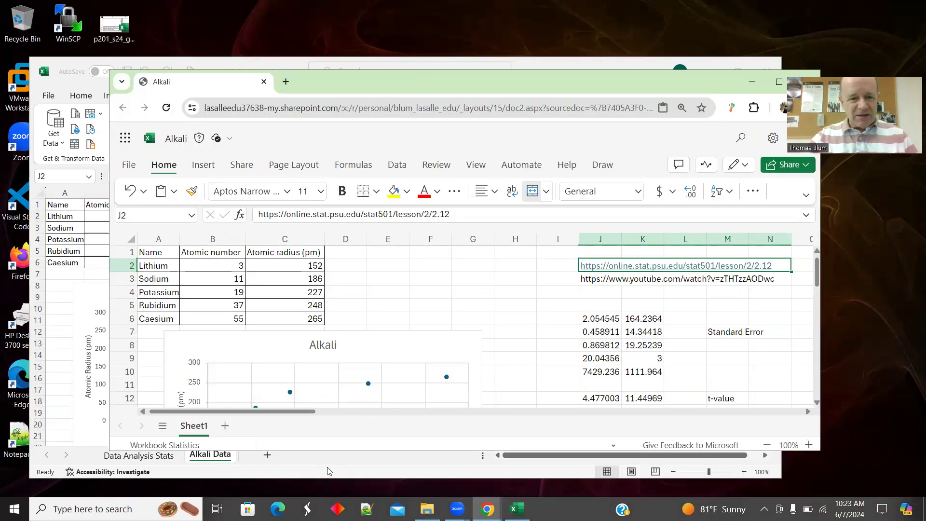
{"action": "scroll", "coordinate": [666, 323], "scroll_direction": "down", "scroll_amount": 2}
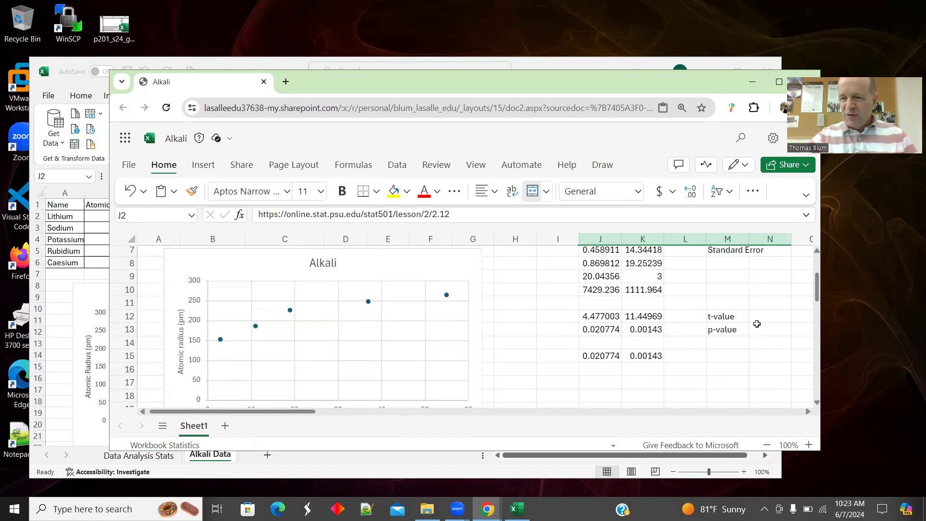
{"action": "left_click_drag", "start_coordinate": [816, 289], "coordinate": [817, 270]}
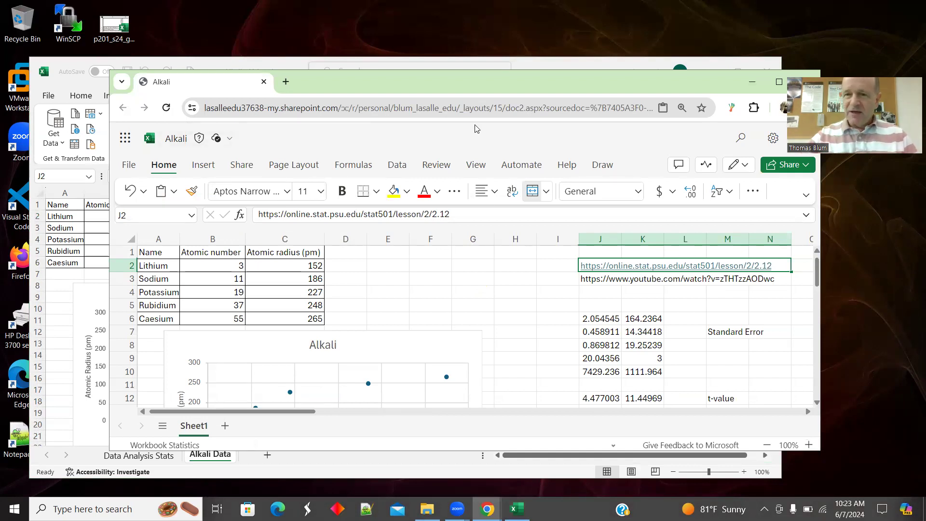
{"action": "left_click", "coordinate": [754, 84]}
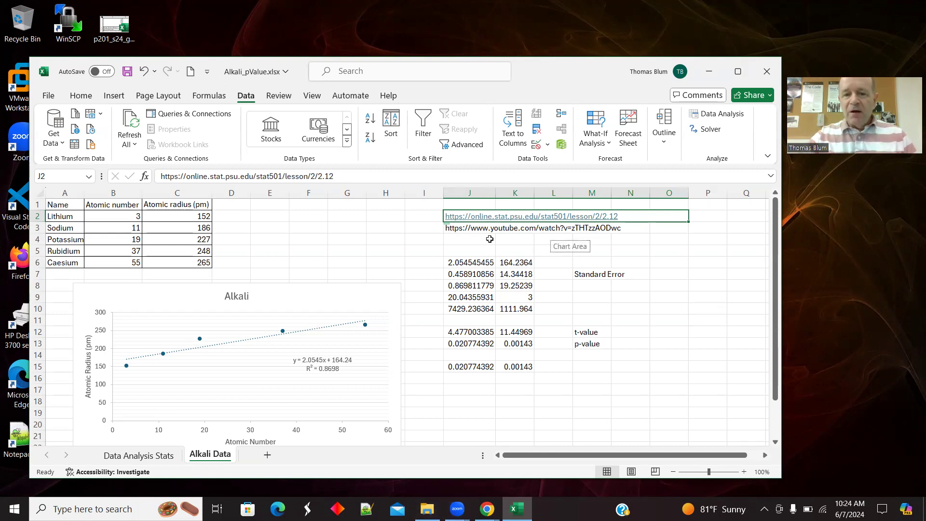
Switch to the STAT 501 lesson 2.12 page in Chrome, read its regression output and intercept test explanation, and return to the workbook
{"action": "mouse_move", "coordinate": [487, 509]}
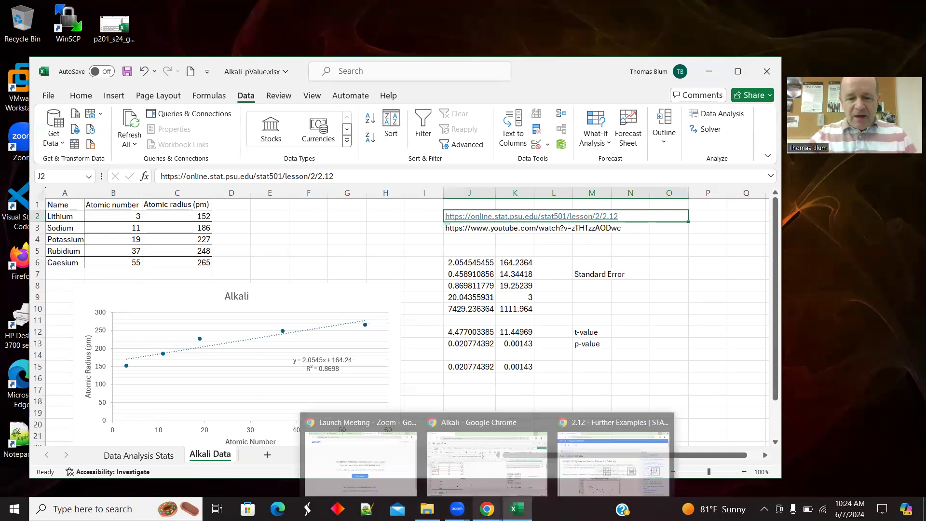
{"action": "left_click", "coordinate": [612, 418]}
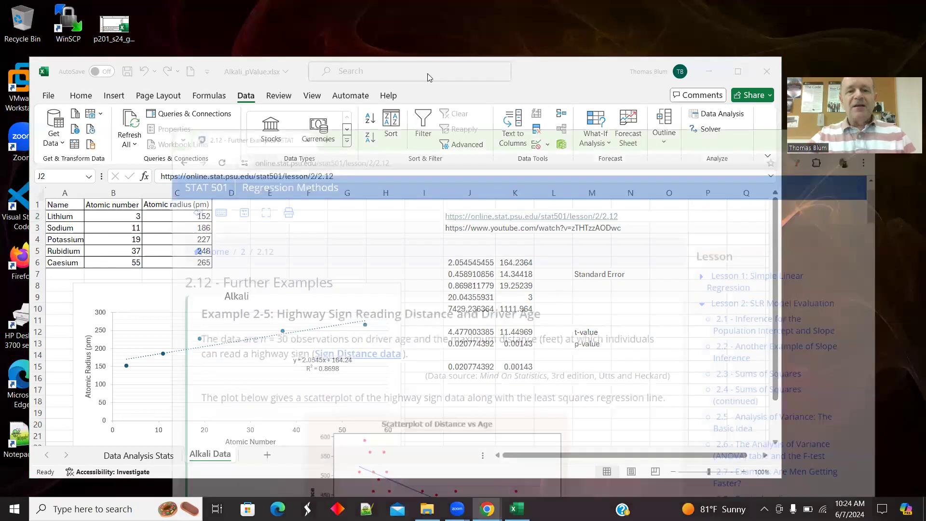
{"action": "left_click_drag", "start_coordinate": [571, 82], "coordinate": [486, 62]}
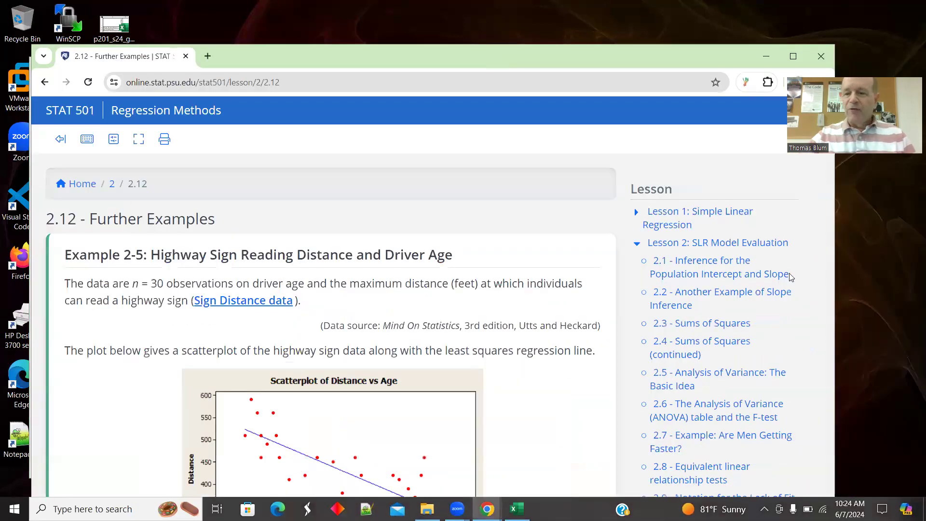
{"action": "left_click_drag", "start_coordinate": [838, 266], "coordinate": [758, 267]}
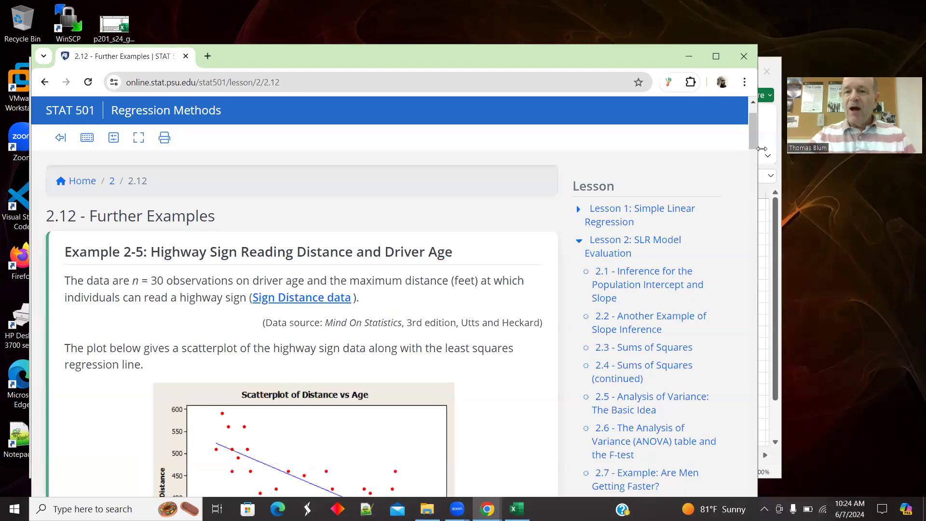
{"action": "left_click_drag", "start_coordinate": [750, 141], "coordinate": [750, 145]}
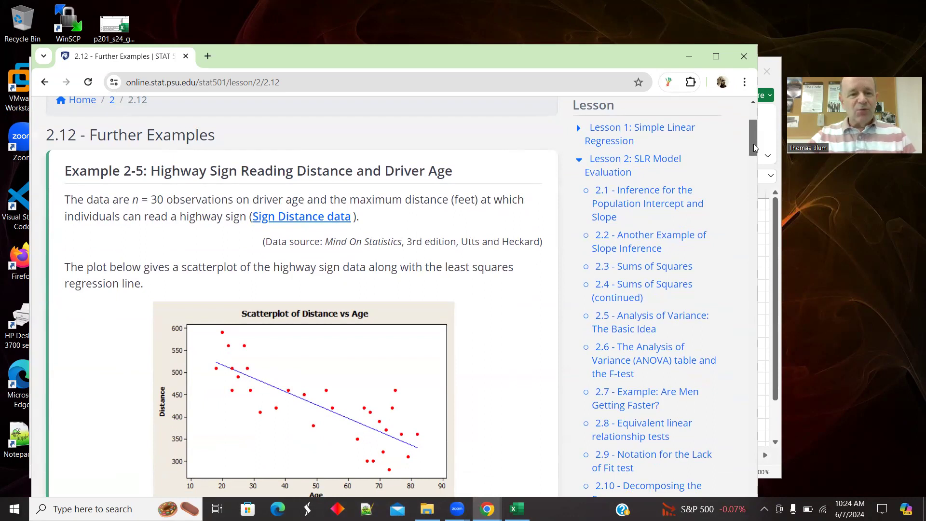
{"action": "left_click_drag", "start_coordinate": [755, 147], "coordinate": [754, 167]}
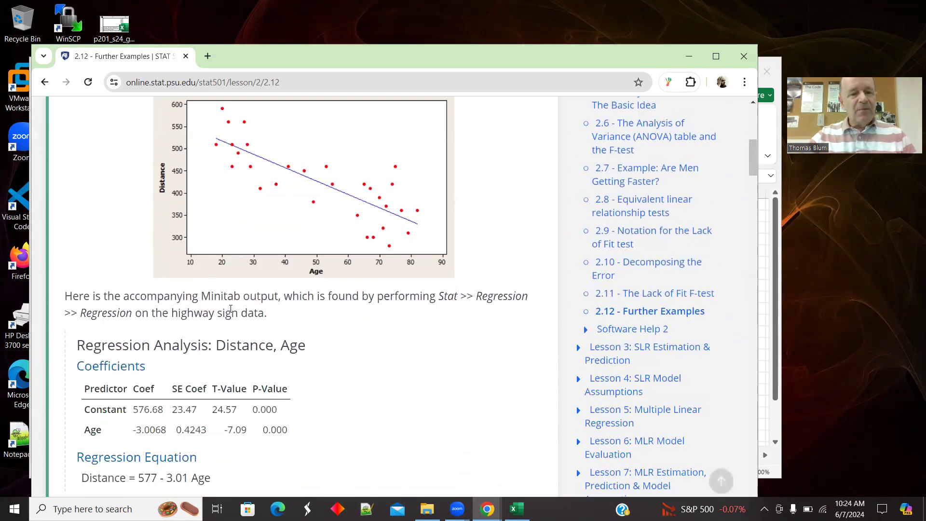
{"action": "left_click_drag", "start_coordinate": [755, 161], "coordinate": [755, 207]}
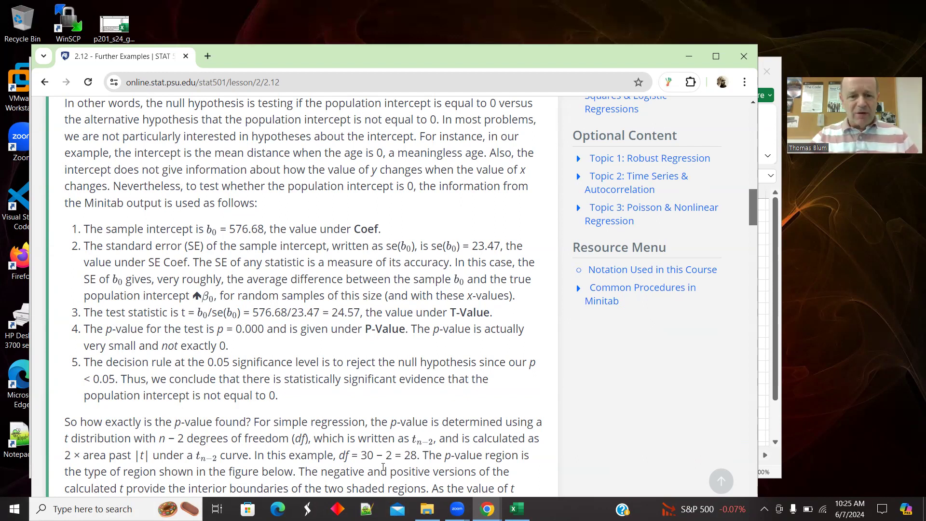
{"action": "left_click", "coordinate": [688, 58]}
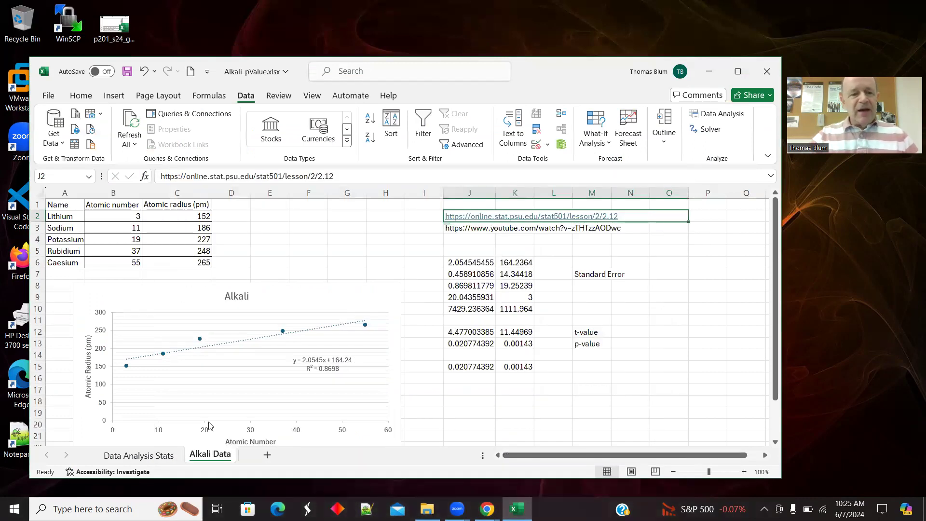
Inspect the LINEST formula in J6 and the slope's t-value formula in J12 on the Alkali Data sheet
{"action": "left_click", "coordinate": [460, 262]}
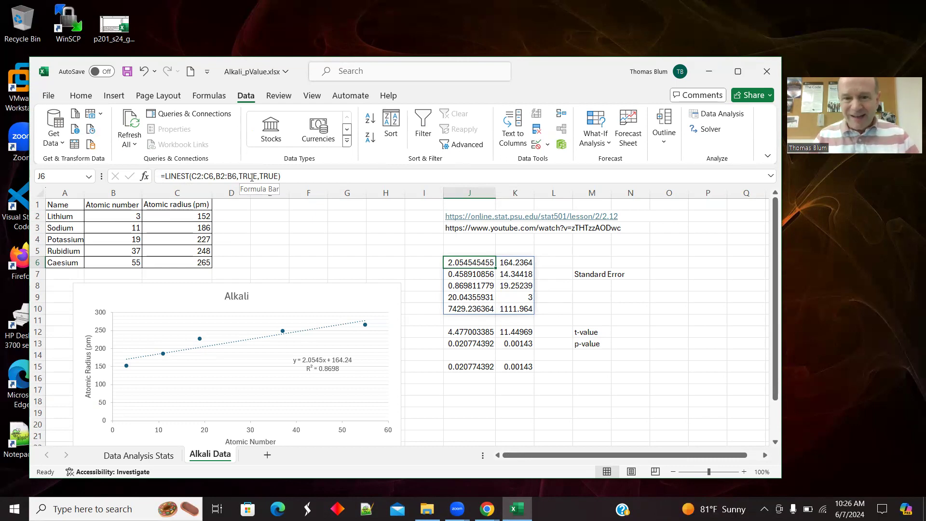
{"action": "left_click", "coordinate": [632, 297]}
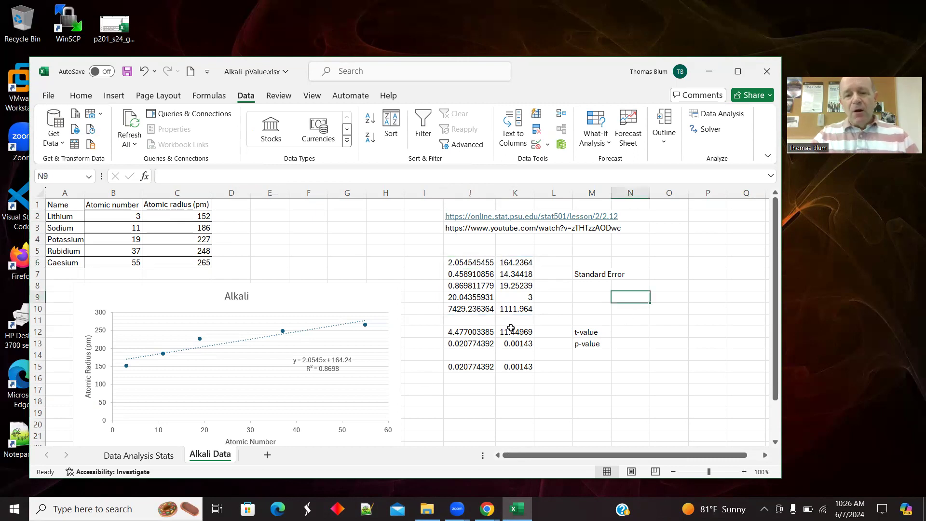
{"action": "left_click", "coordinate": [458, 263]}
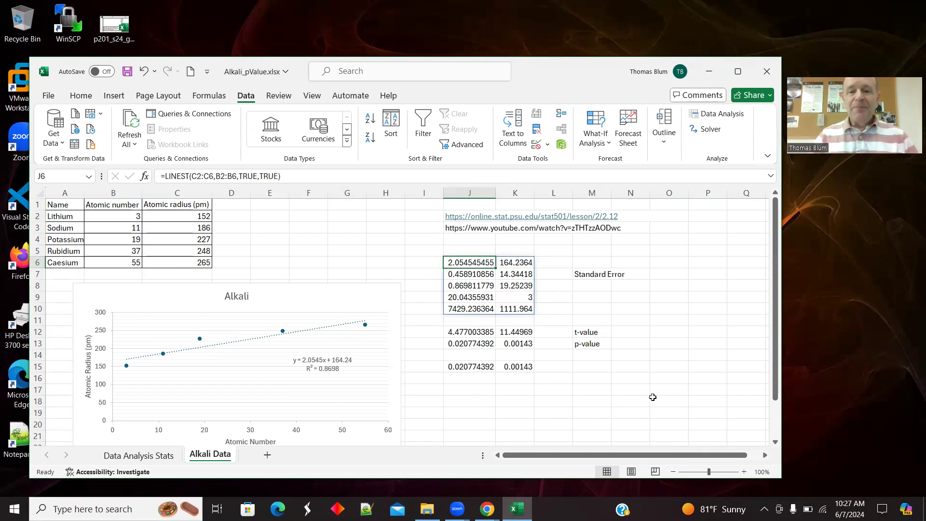
{"action": "left_click", "coordinate": [472, 332]}
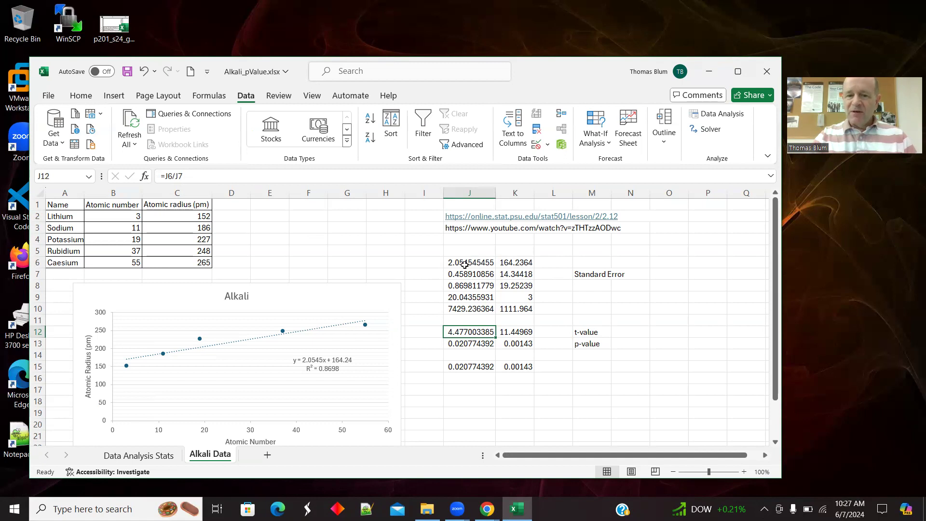
Inspect the intercept's t-value formula in K12 and the slope's T.DIST.2T p-value formula in J13
{"action": "left_click", "coordinate": [524, 332]}
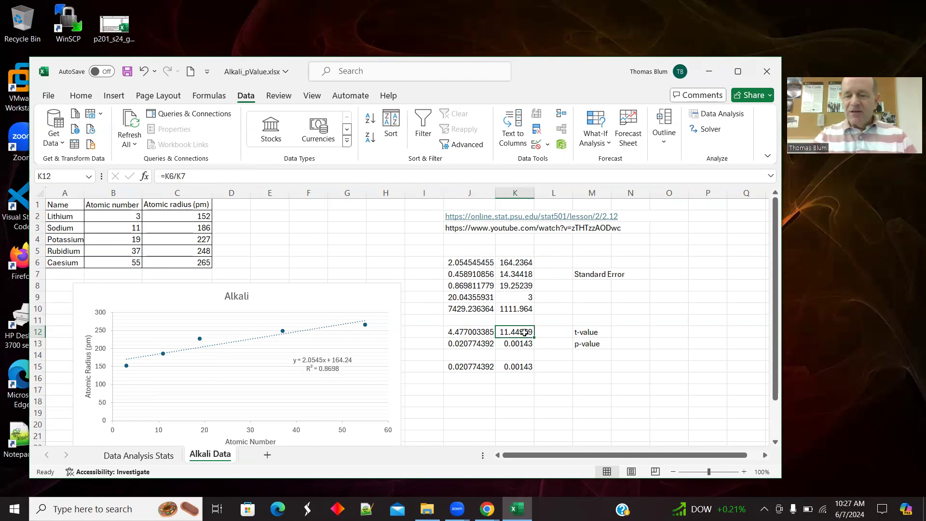
{"action": "left_click", "coordinate": [550, 353]}
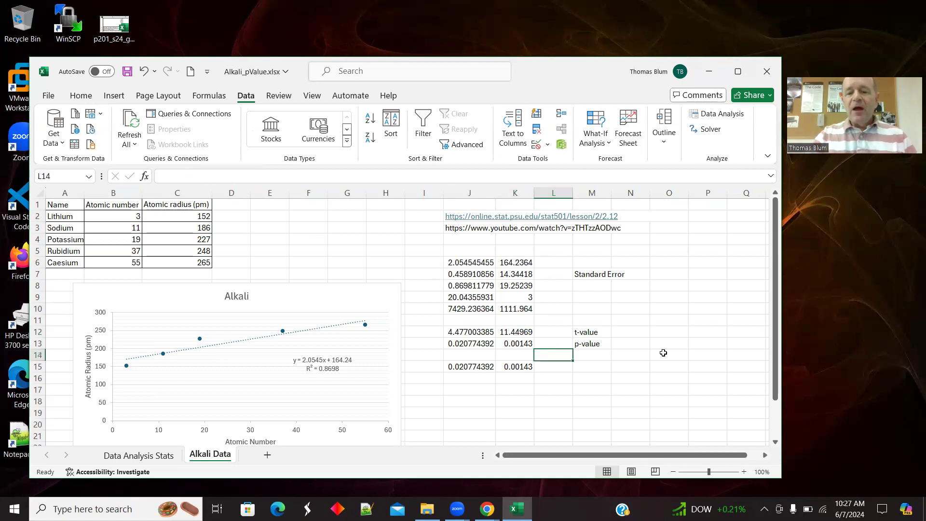
{"action": "left_click", "coordinate": [459, 343]}
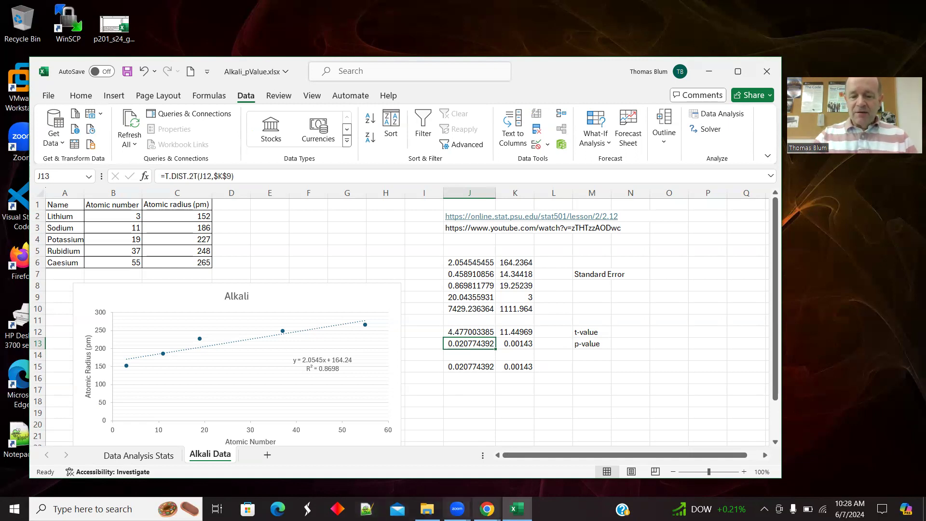
{"action": "mouse_move", "coordinate": [487, 508]}
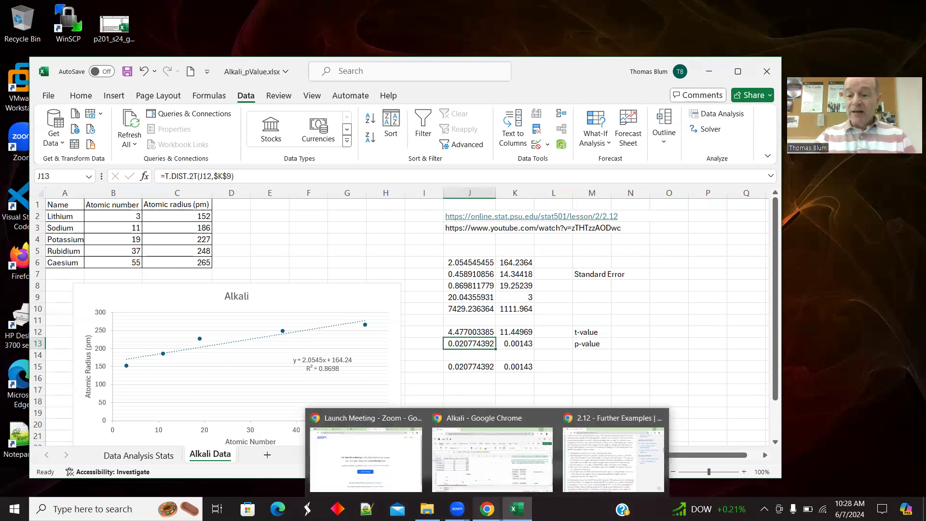
{"action": "left_click", "coordinate": [643, 368]}
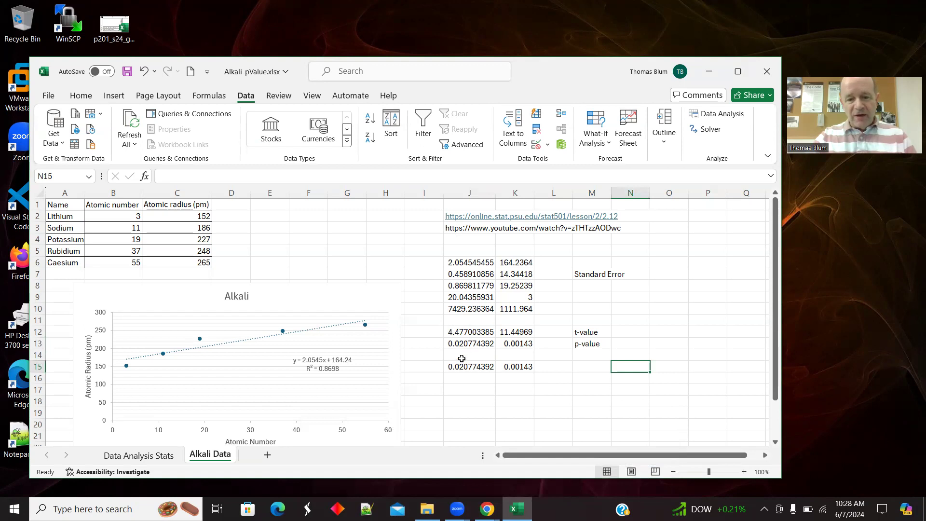
{"action": "left_click", "coordinate": [464, 343]}
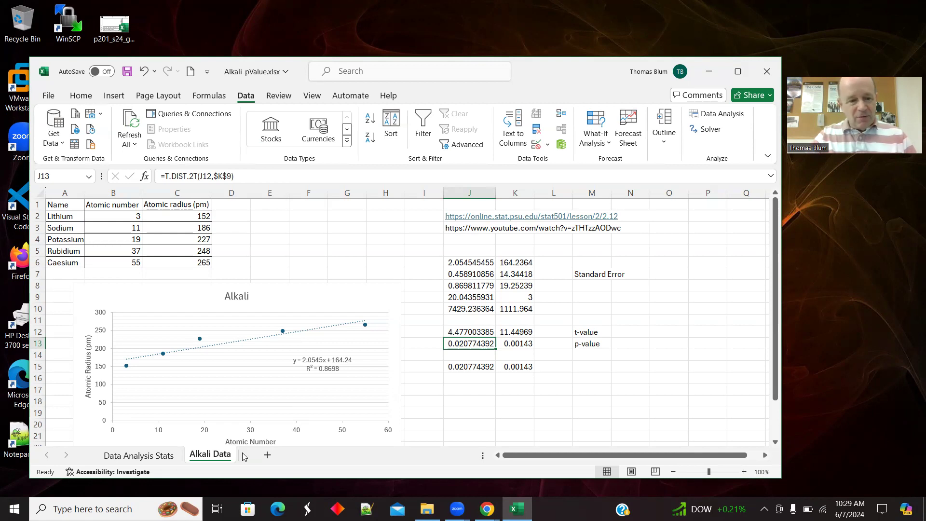
Check the X Variable 1 row's P-value in E18 on the Data Analysis Stats sheet, and return to the Alkali Data sheet
{"action": "left_click", "coordinate": [150, 458]}
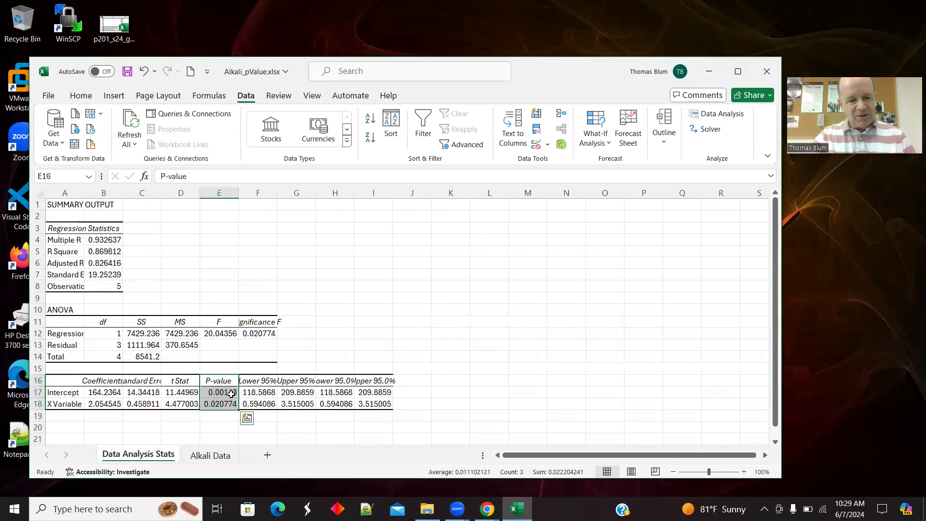
{"action": "left_click", "coordinate": [56, 404]}
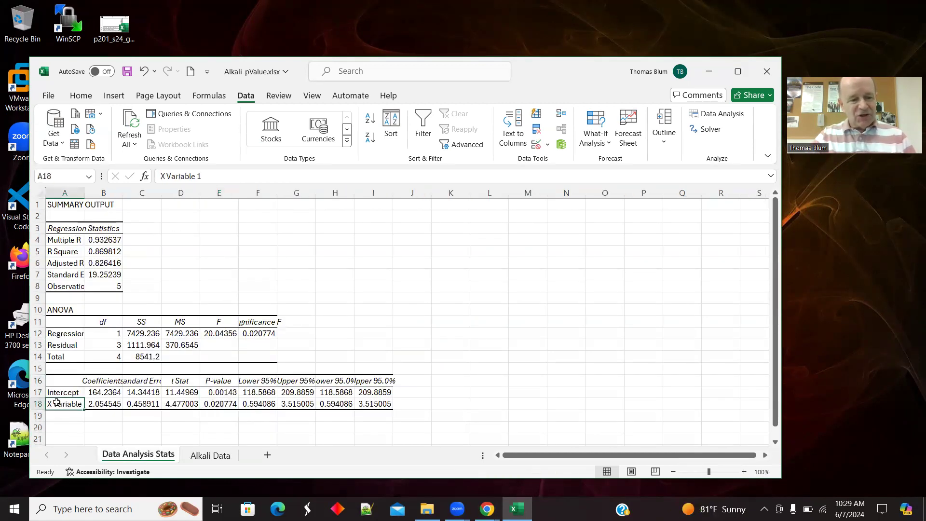
{"action": "left_click", "coordinate": [231, 403]}
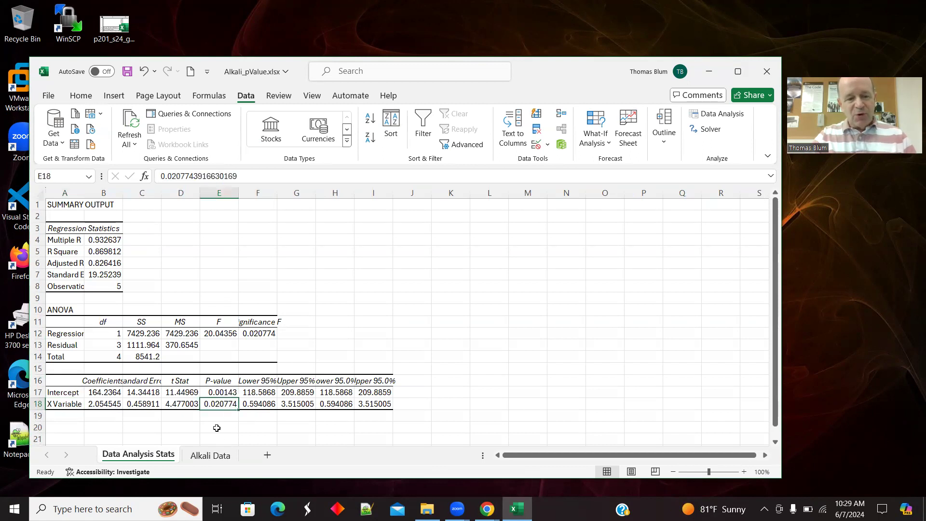
{"action": "left_click", "coordinate": [219, 455]}
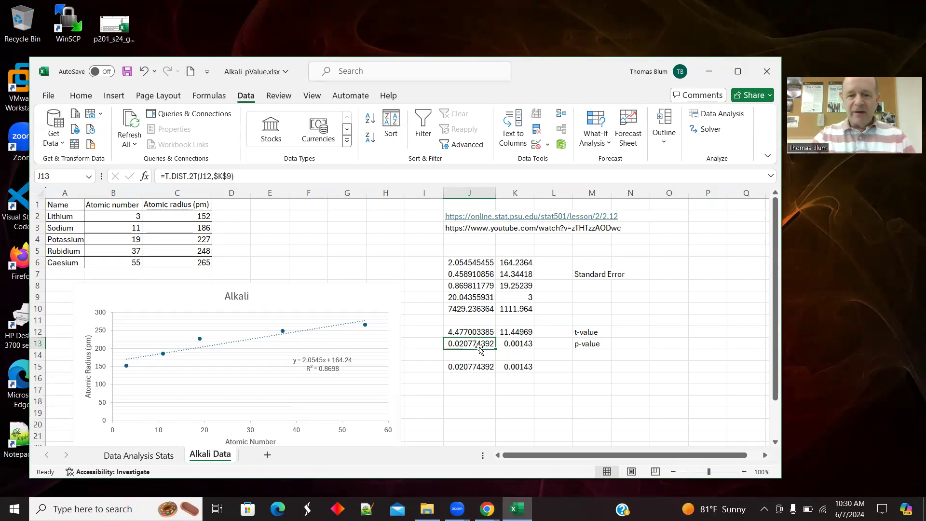
Compare the T.DIST.2T p-value formulas for the slope in J13 and the intercept in K13
{"action": "left_click", "coordinate": [522, 343]}
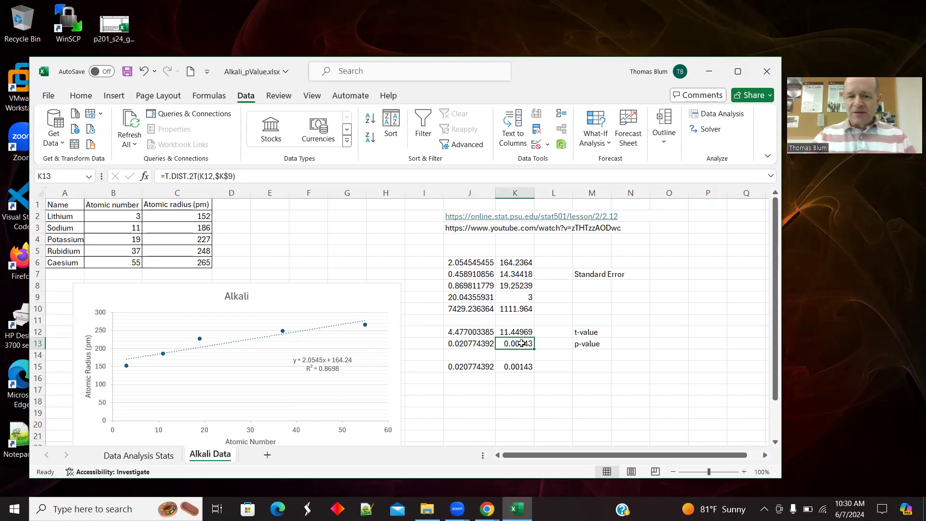
{"action": "left_click", "coordinate": [470, 343]}
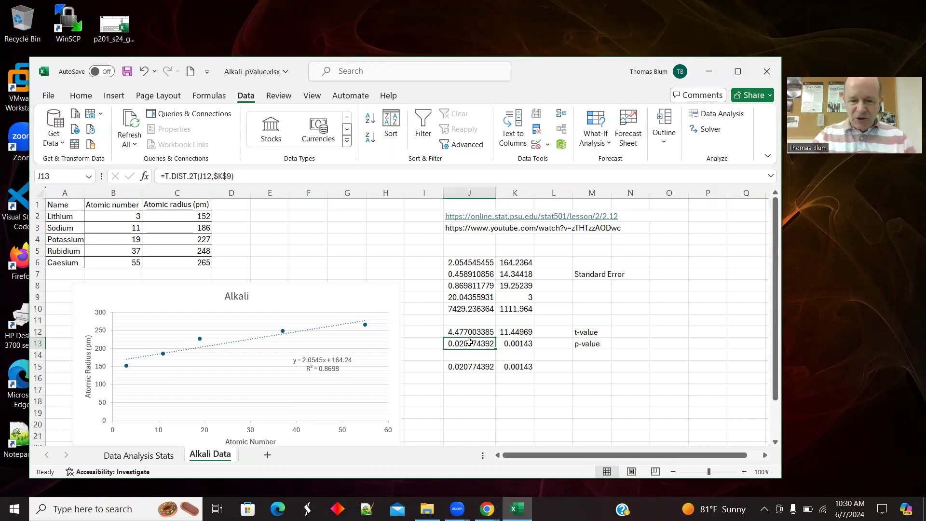
{"action": "left_click", "coordinate": [518, 343]}
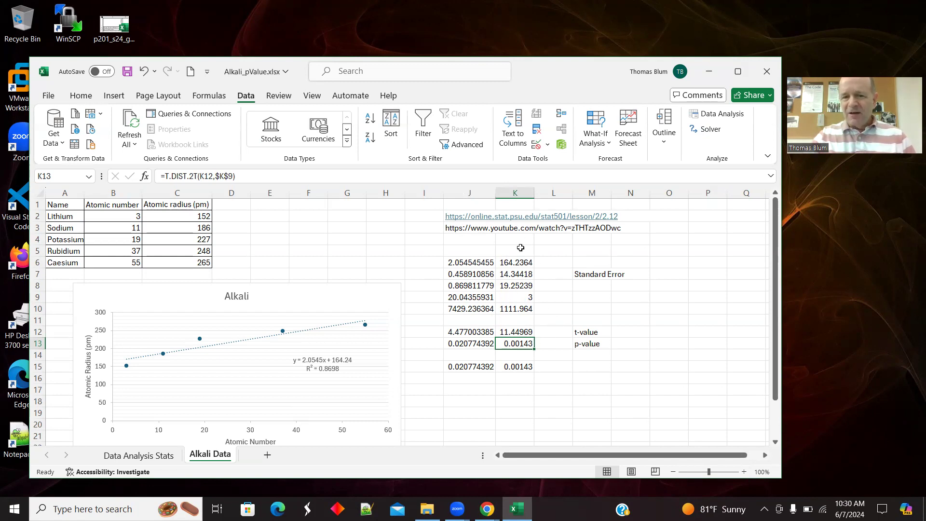
Widen the workbook window to read the full single-cell T.DIST.2T, INDEX and LINEST p-value formulas in J15 and K15
{"action": "left_click", "coordinate": [471, 367]}
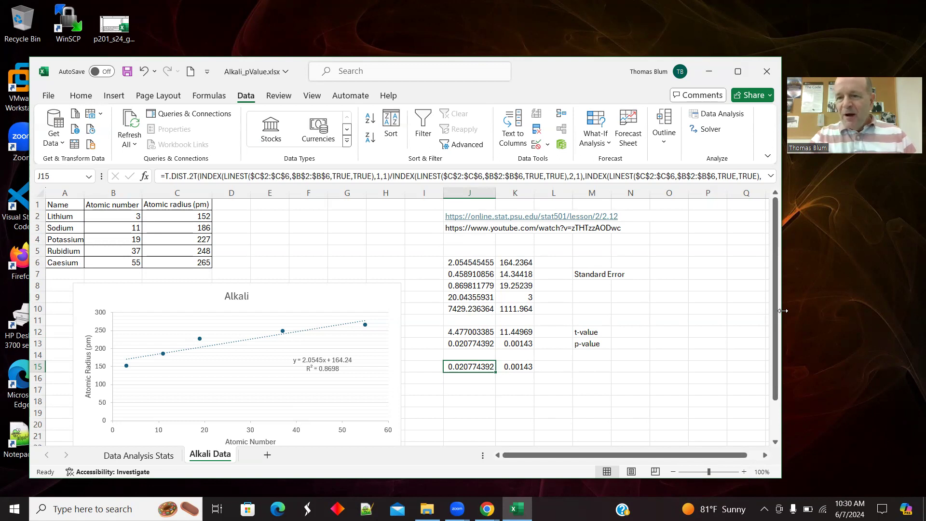
{"action": "left_click_drag", "start_coordinate": [782, 311], "coordinate": [853, 310]}
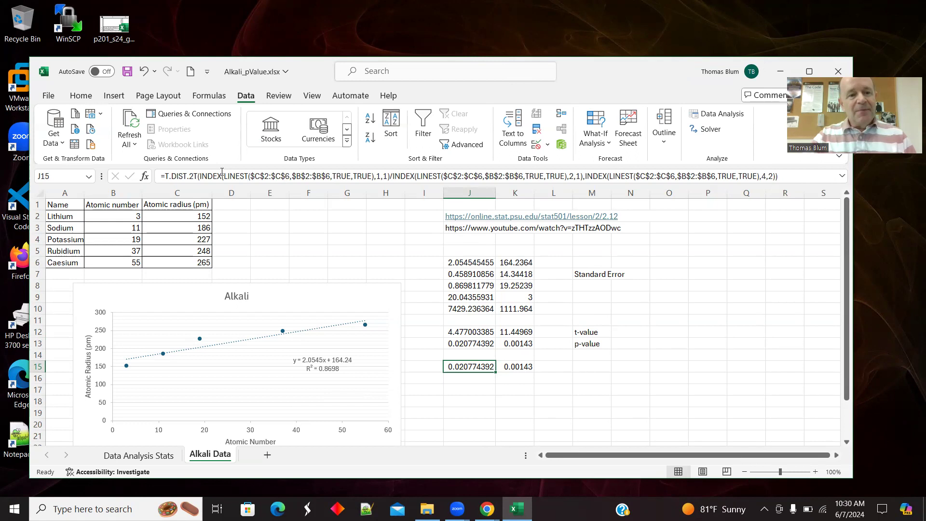
{"action": "left_click", "coordinate": [789, 172]}
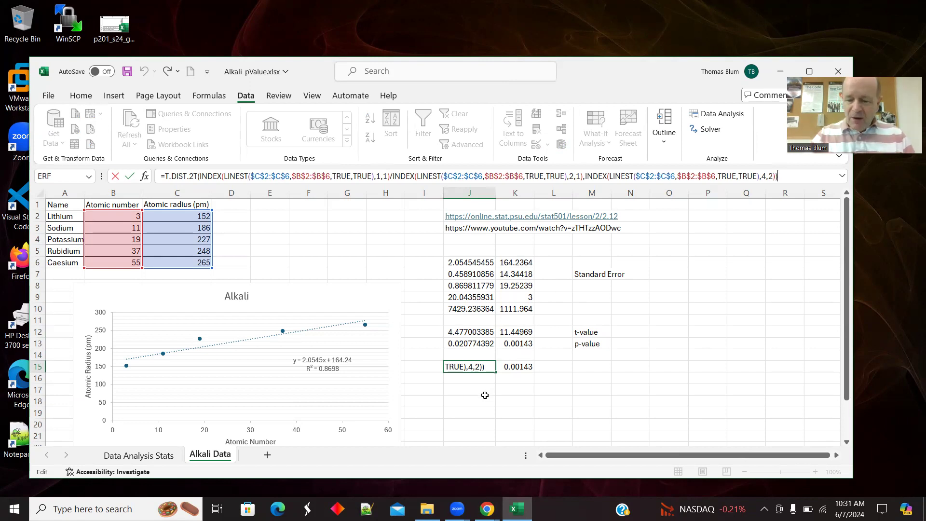
{"action": "key", "text": "Tab"}
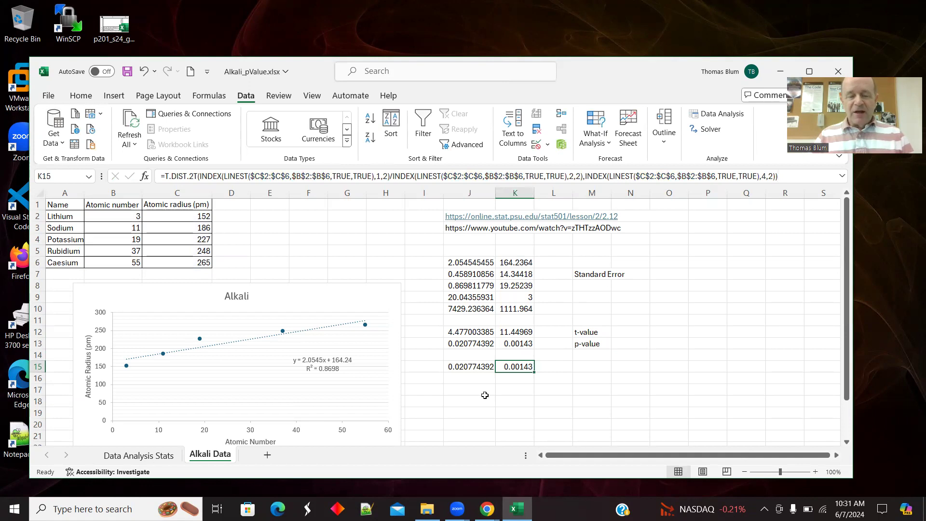
Switch to the online Alkali workbook in Chrome, reposition its window to view the sheet, and return to the desktop workbook
{"action": "left_click", "coordinate": [487, 509]}
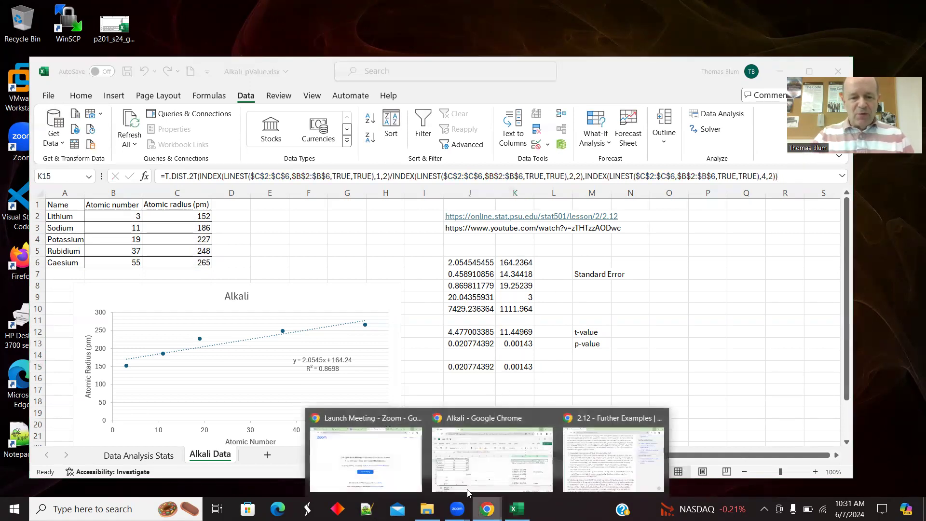
{"action": "left_click", "coordinate": [520, 415]}
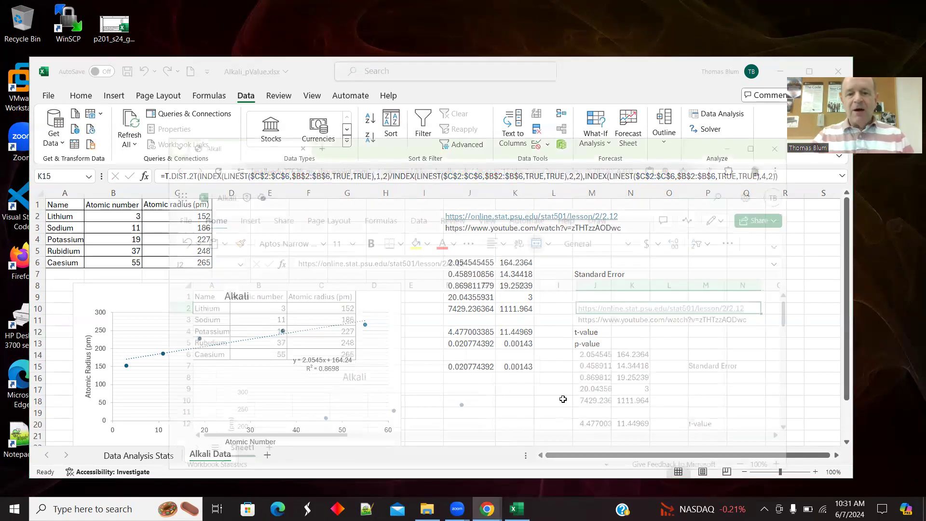
{"action": "left_click_drag", "start_coordinate": [566, 78], "coordinate": [473, 79]}
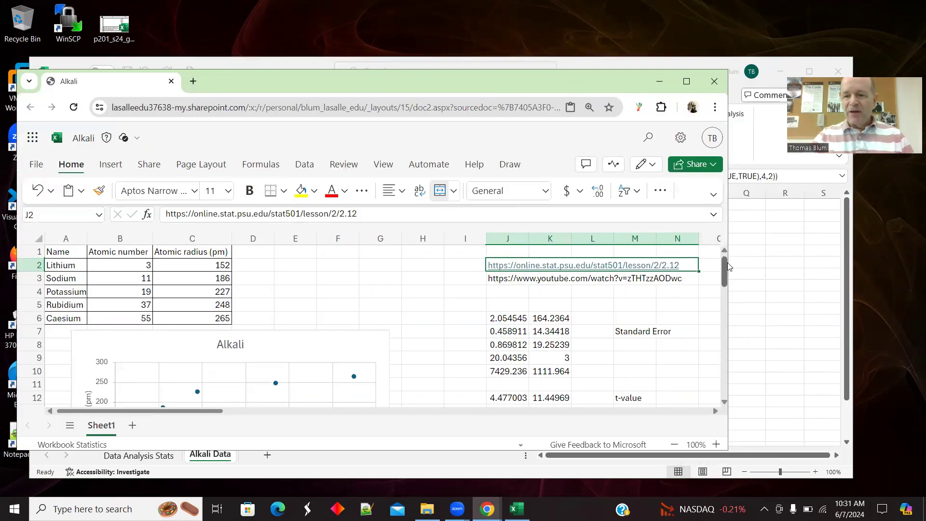
{"action": "left_click", "coordinate": [767, 312]}
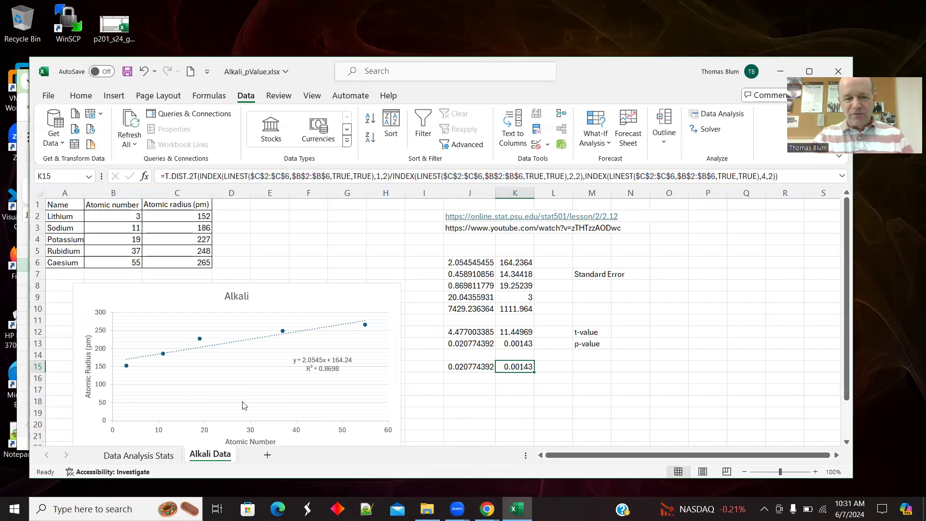
Review the Data Analysis Stats and Alkali Data sheets, and switch to the online Alkali workbook in Chrome
{"action": "left_click", "coordinate": [167, 456]}
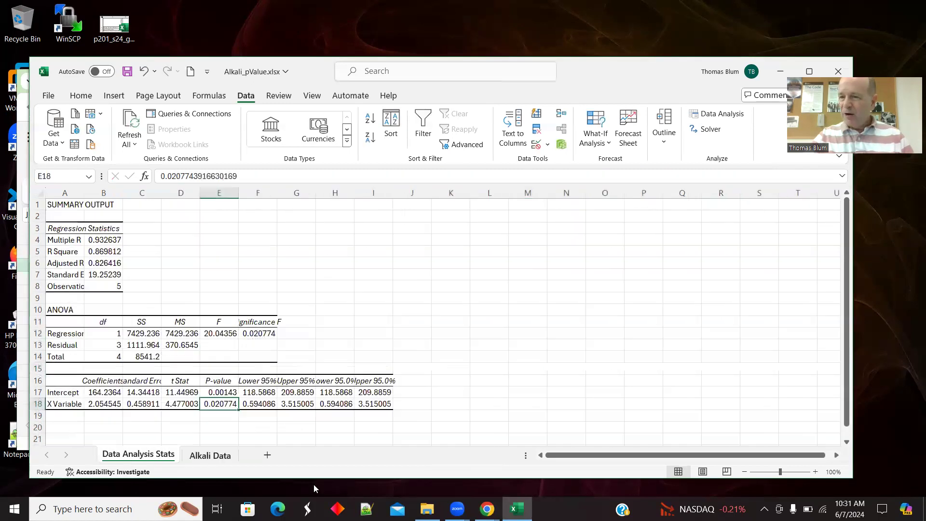
{"action": "left_click", "coordinate": [207, 460]}
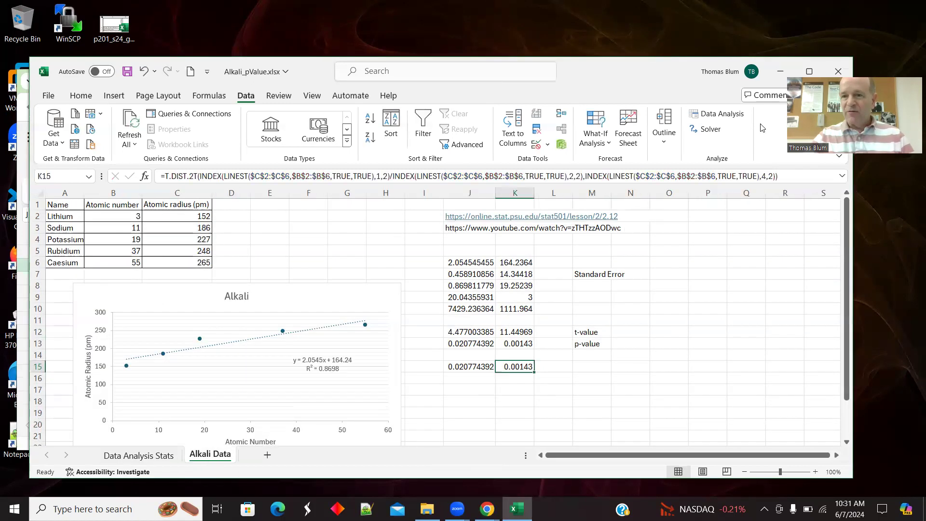
{"action": "left_click", "coordinate": [487, 509]}
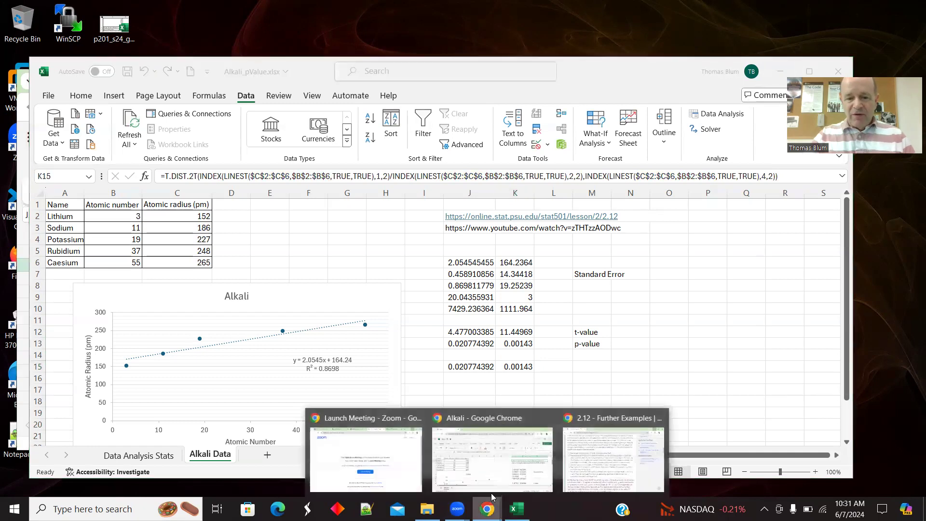
{"action": "left_click", "coordinate": [487, 419]}
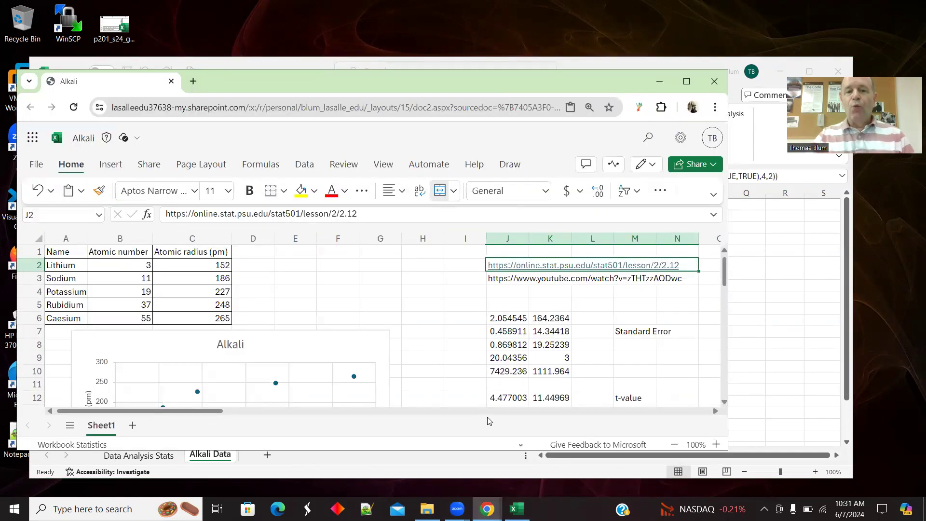